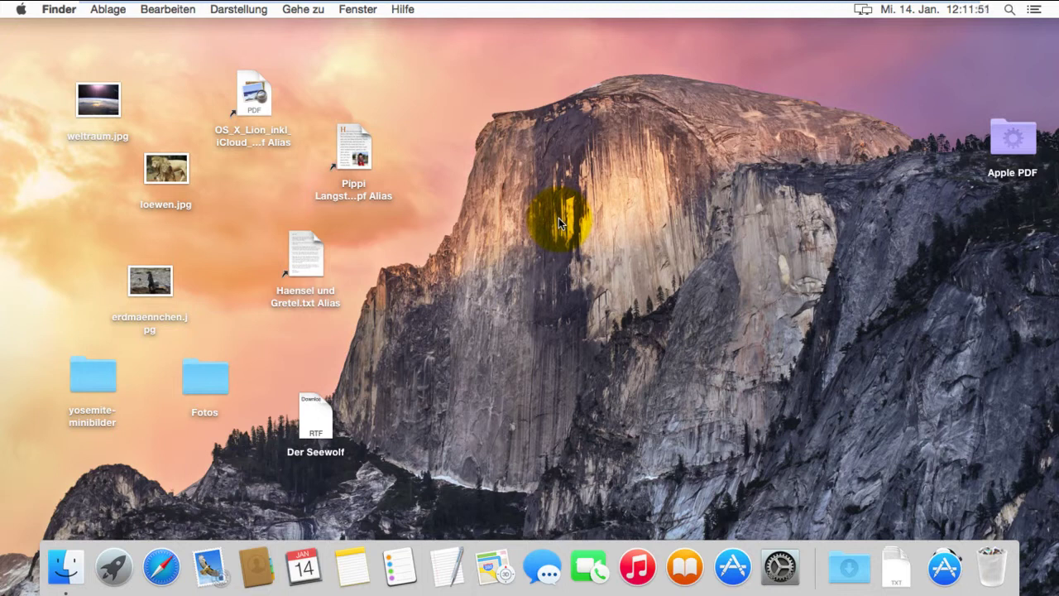
Step: Clean up the desktop icons with Aufräumen and set their sorting to Am Raster ausrichten
key(ctrl)
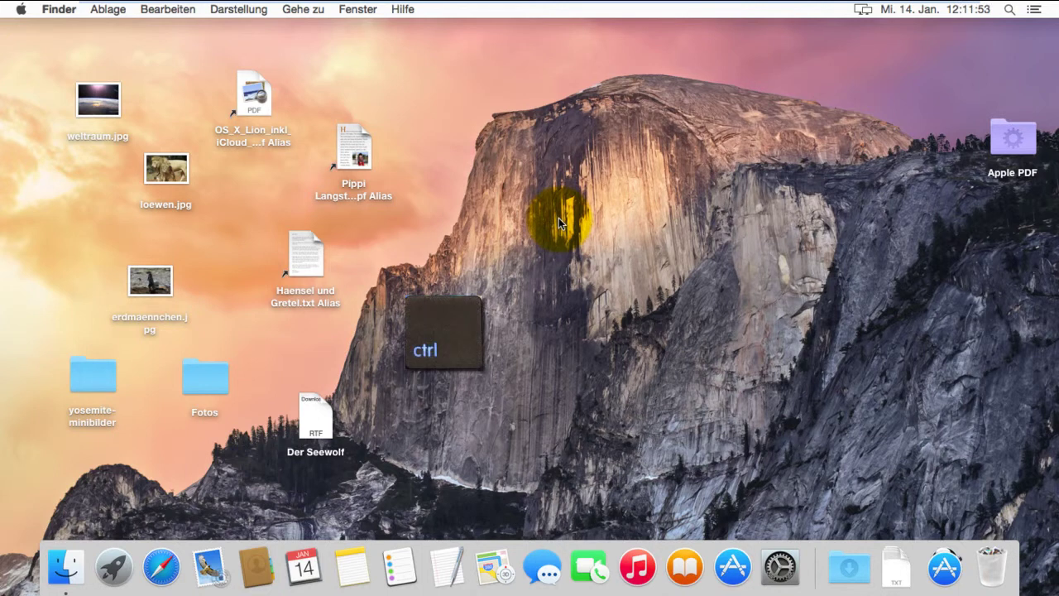
ctrl+click(551, 274)
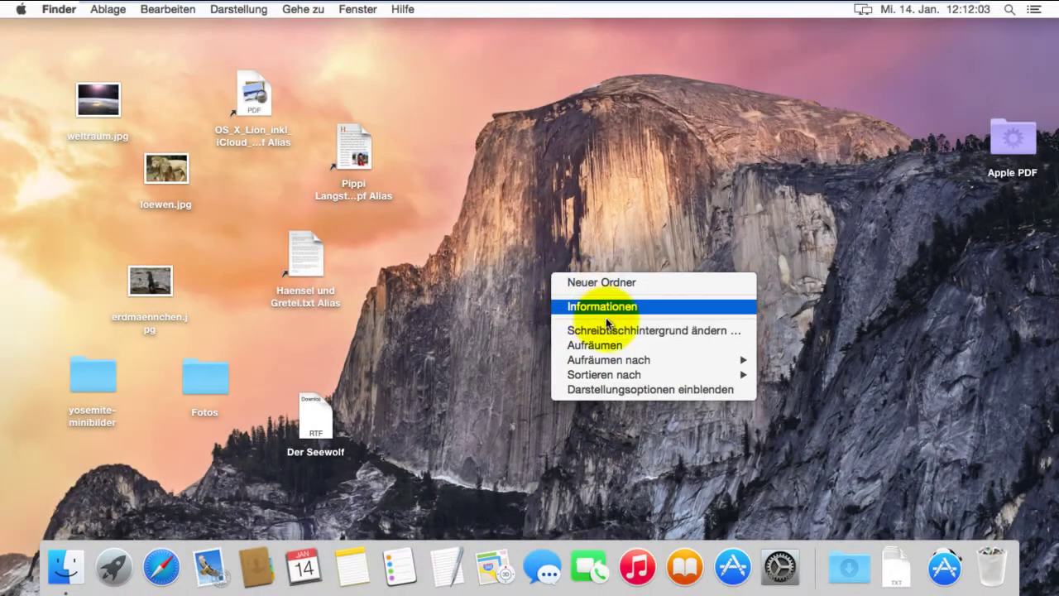
click(628, 339)
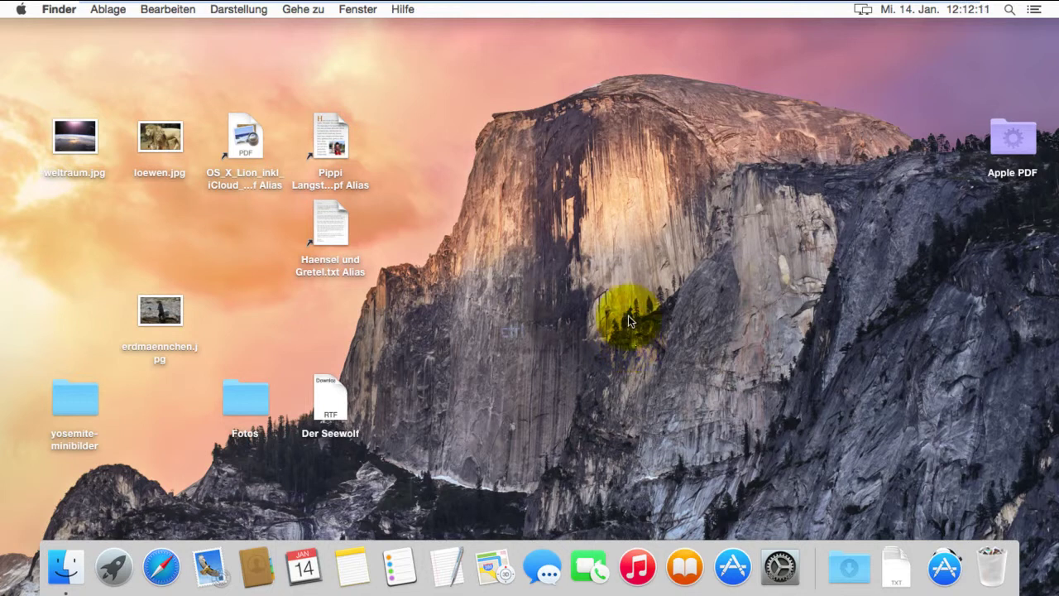
ctrl+click(629, 279)
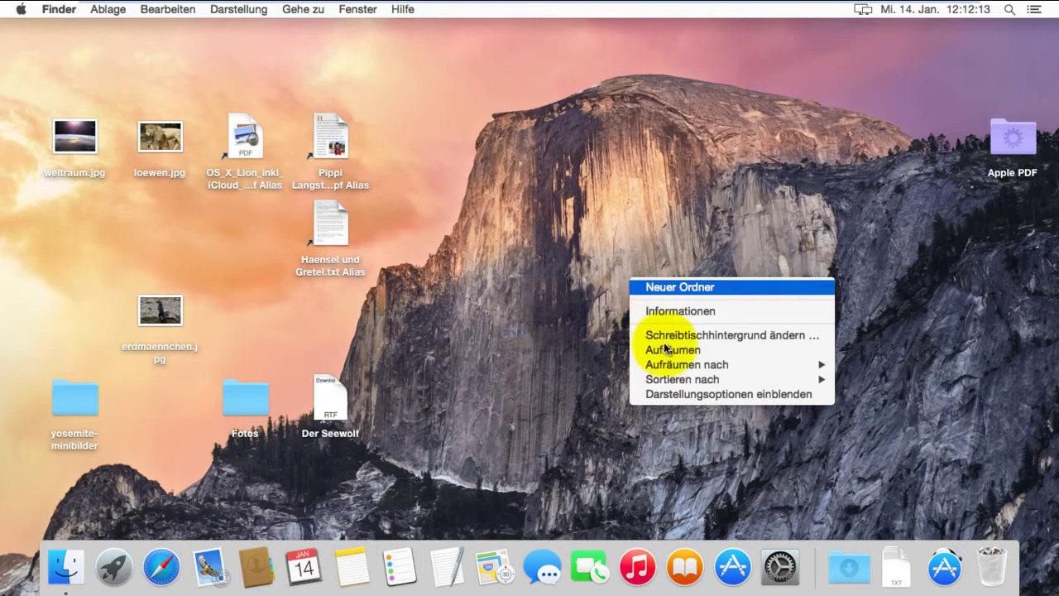
mouse_move(743, 382)
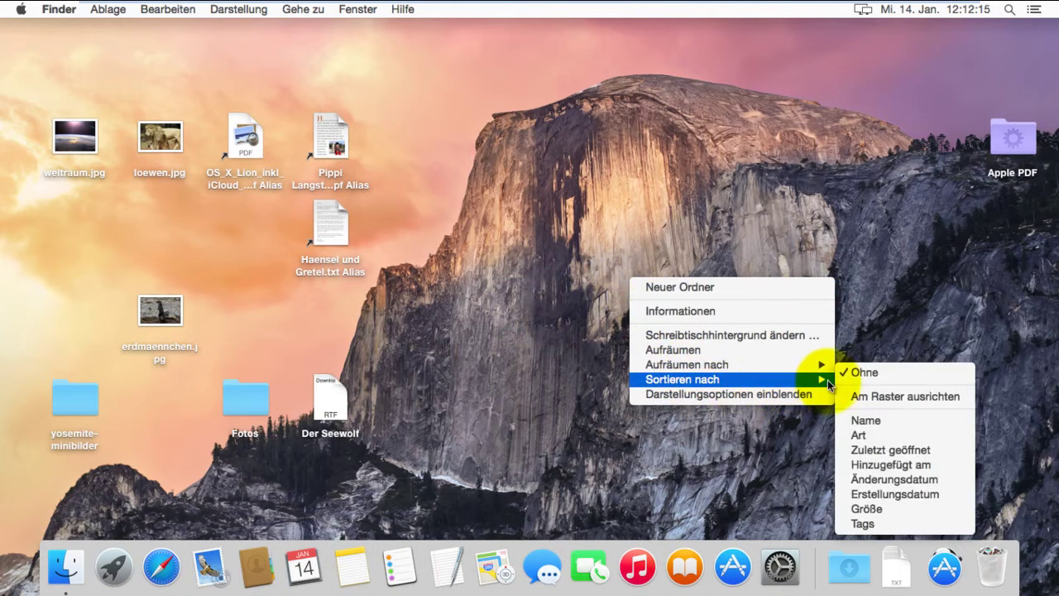
click(907, 402)
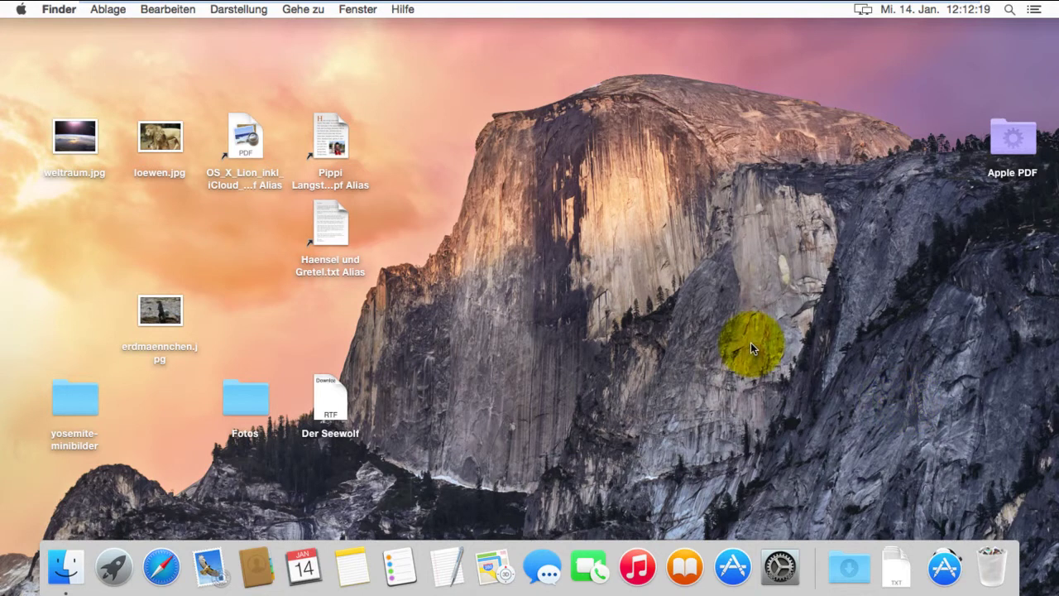
Step: Sort the desktop icons by Name and switch the sorting to Art
ctrl+click(656, 234)
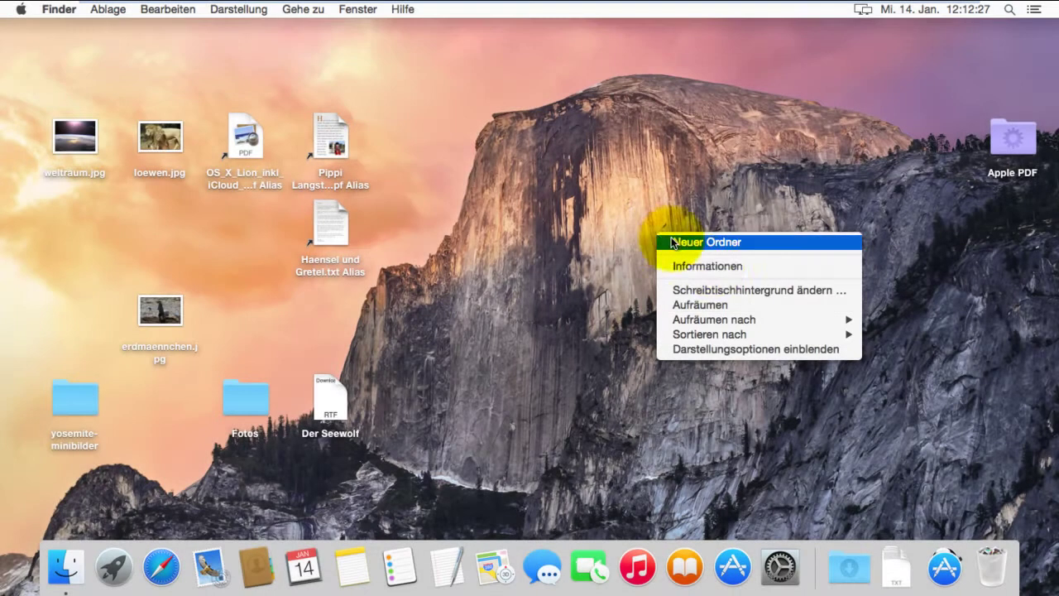
mouse_move(795, 334)
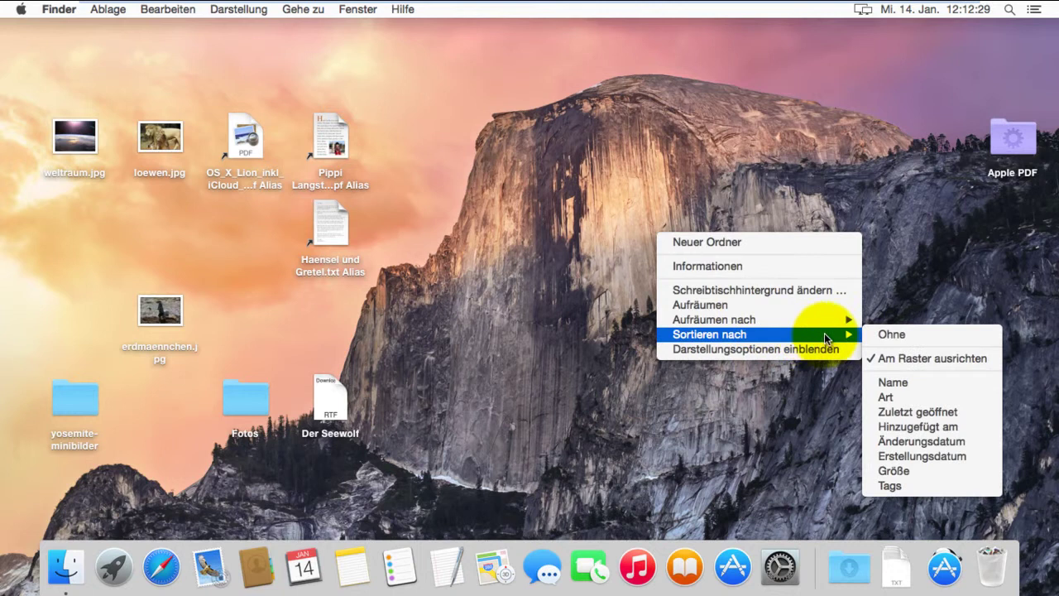
click(922, 385)
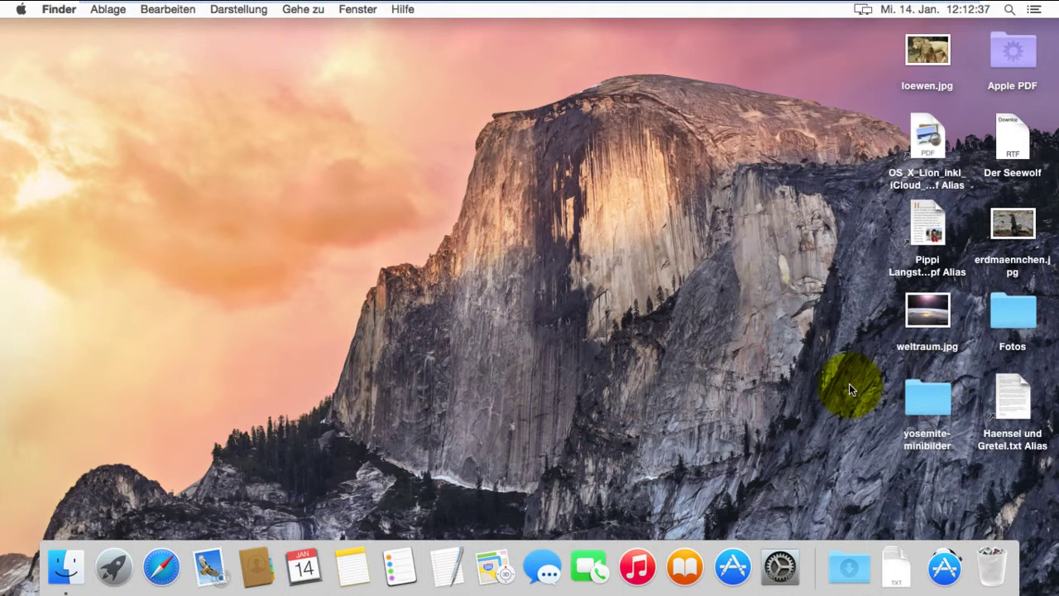
ctrl+click(650, 212)
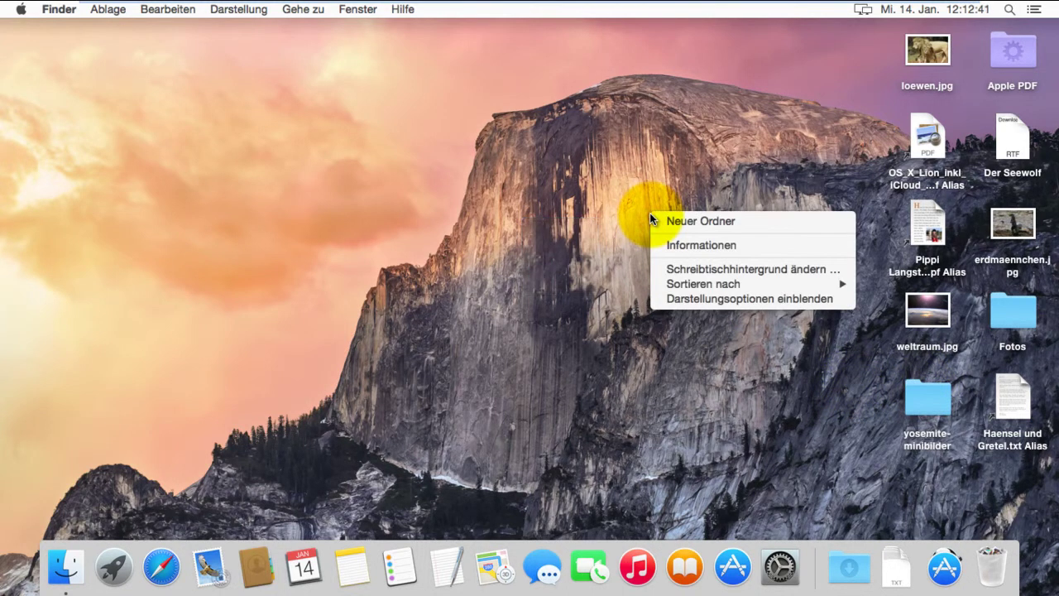
mouse_move(747, 286)
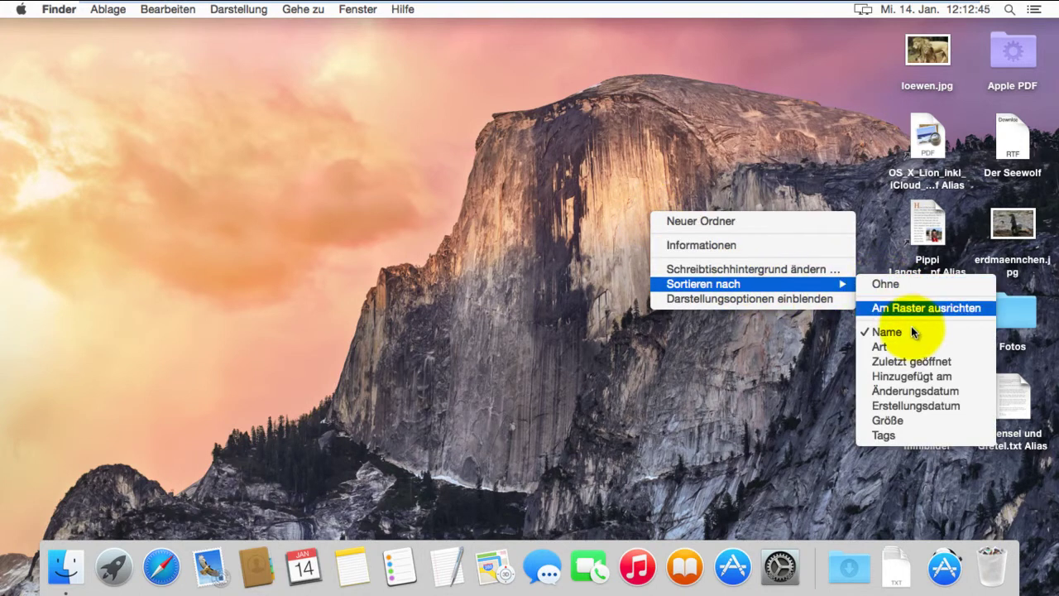
click(912, 347)
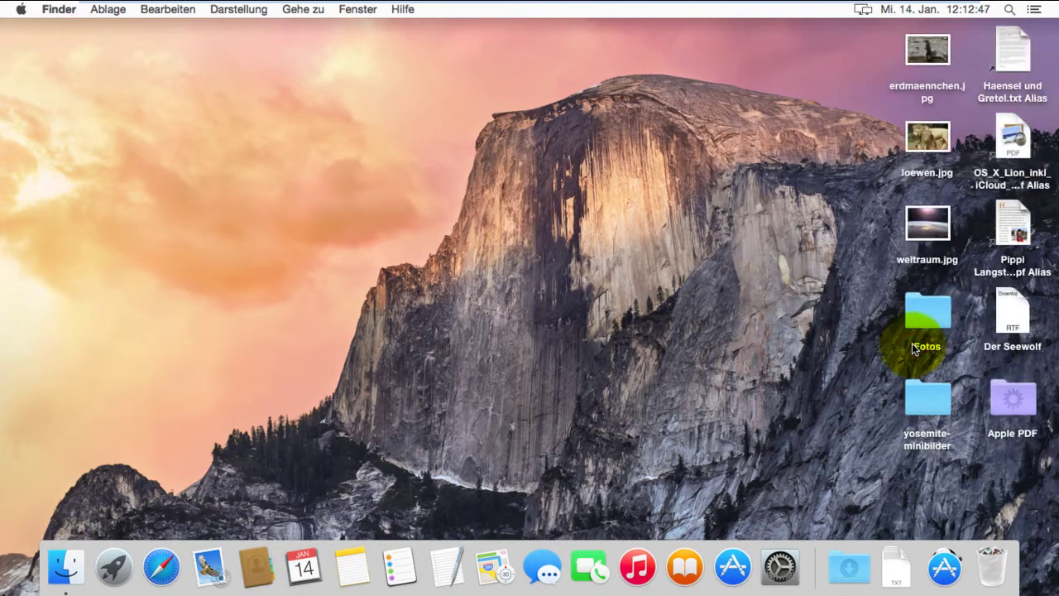
Step: Create a new folder on the desktop and name it Test1
ctrl+click(508, 212)
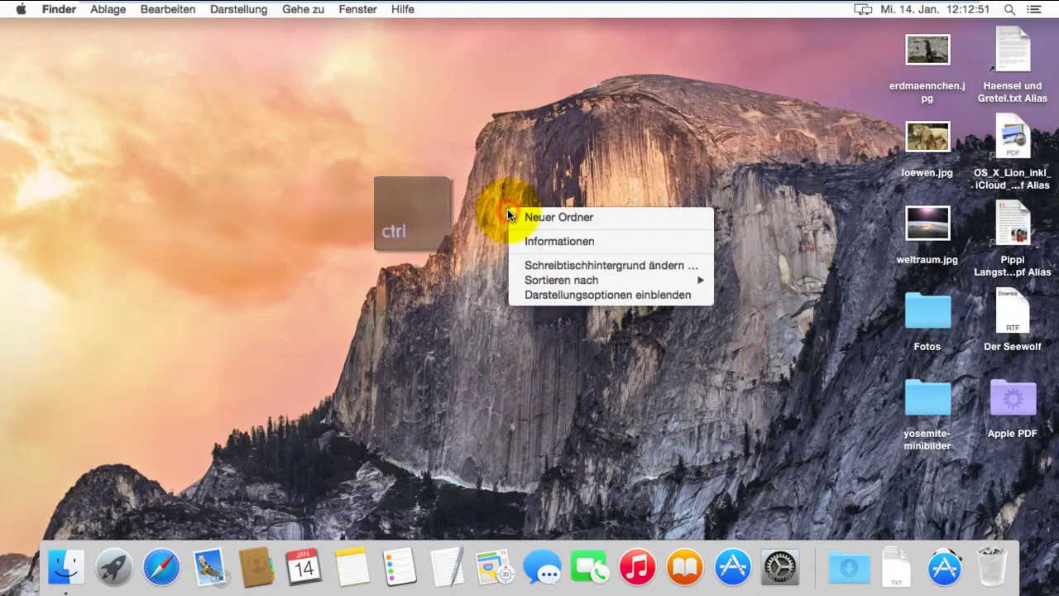
click(567, 216)
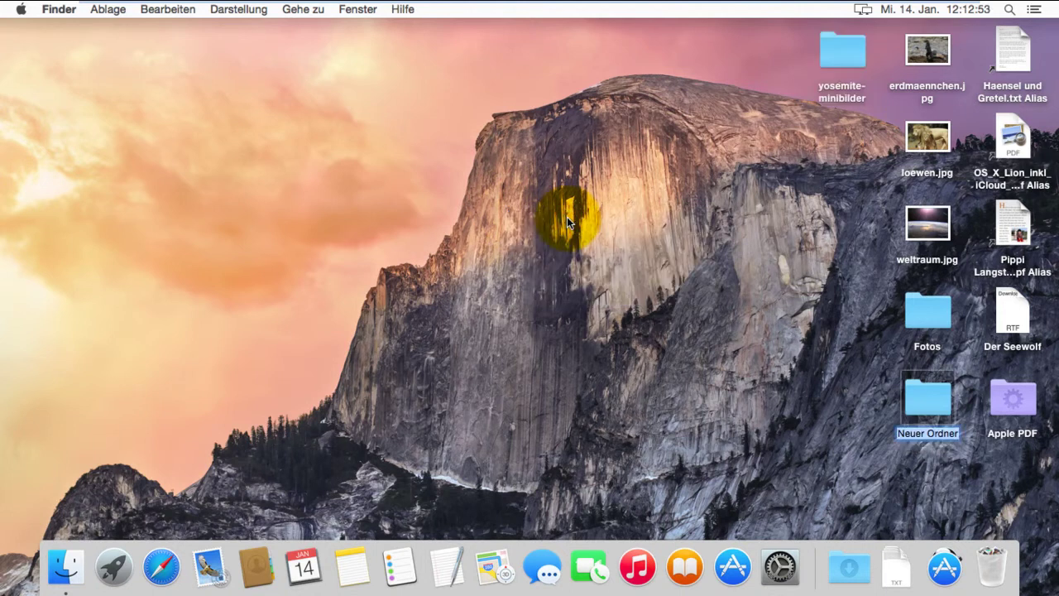
text(Test)
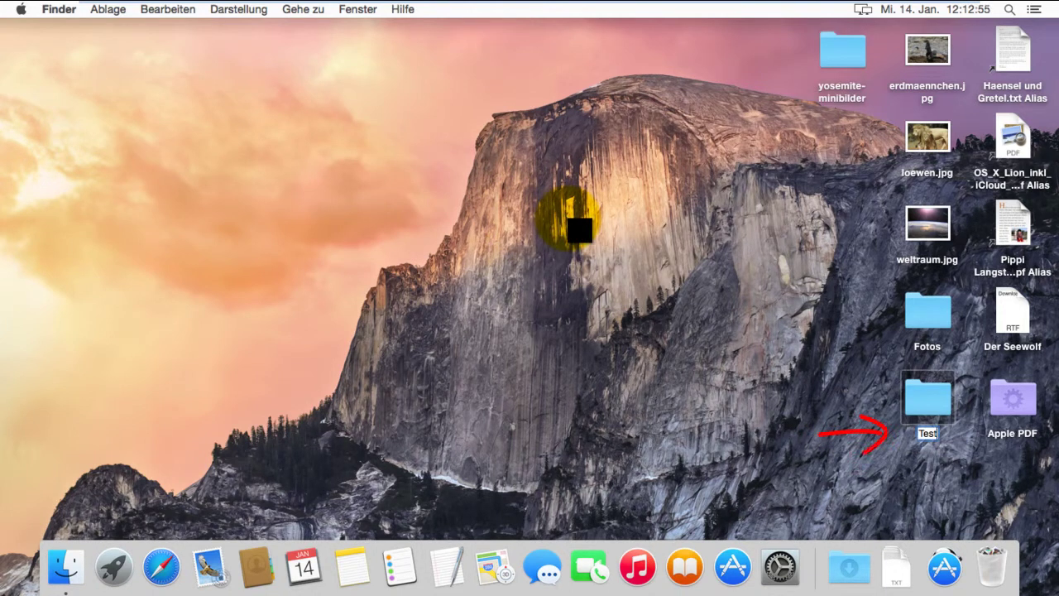
text(1)
key(Return)
Step: Examine the desktop's Informationen window with its size, location, dates and access rights, and close it
ctrl+click(565, 215)
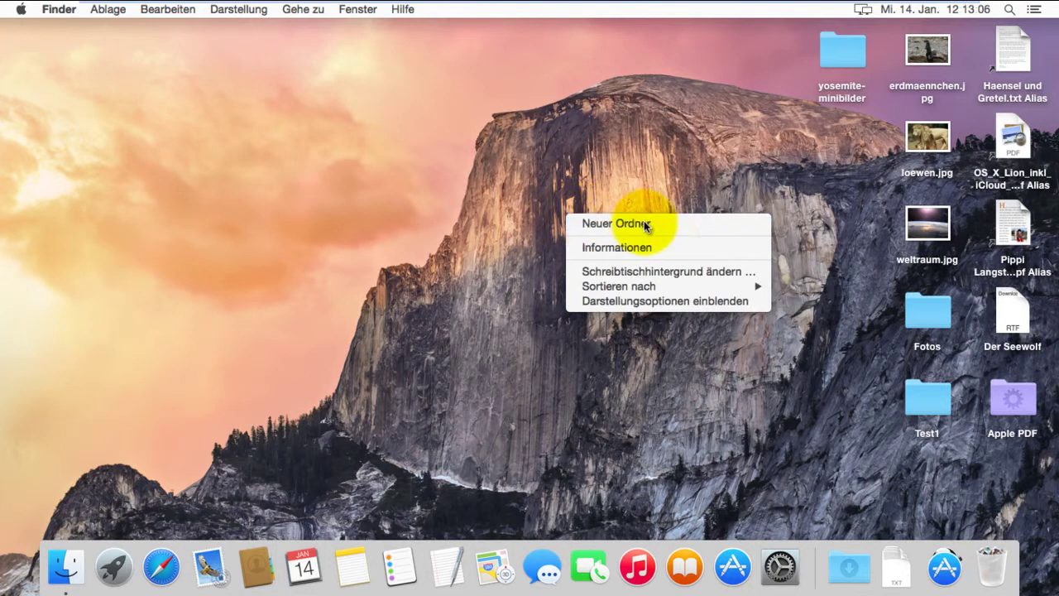
click(670, 248)
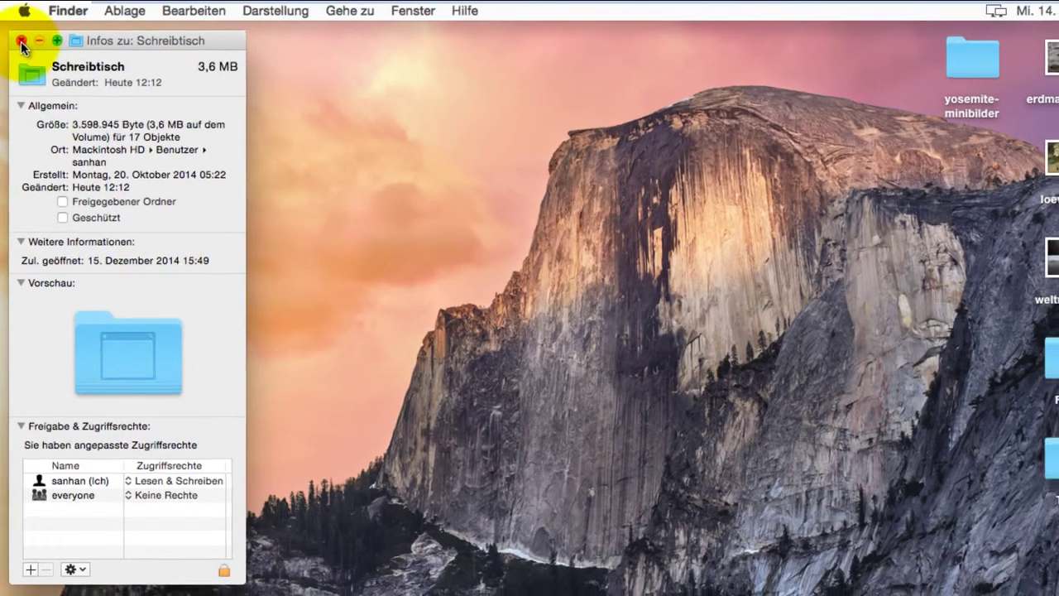
click(22, 40)
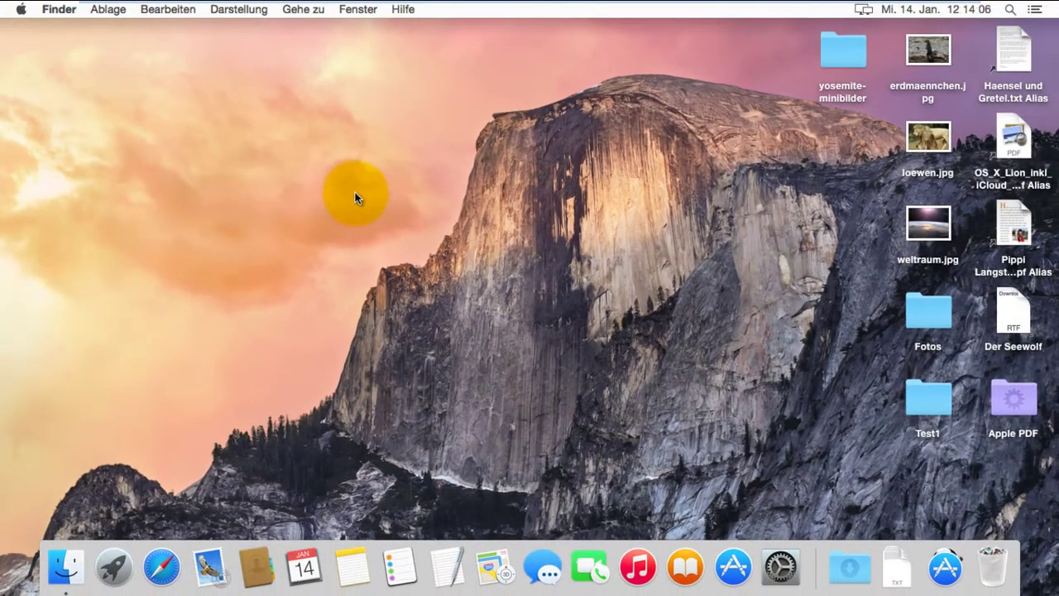
Step: Show the desktop's view options, set the icon size to 96 × 96 and widen the grid spacing to the second-widest mark
ctrl+click(480, 219)
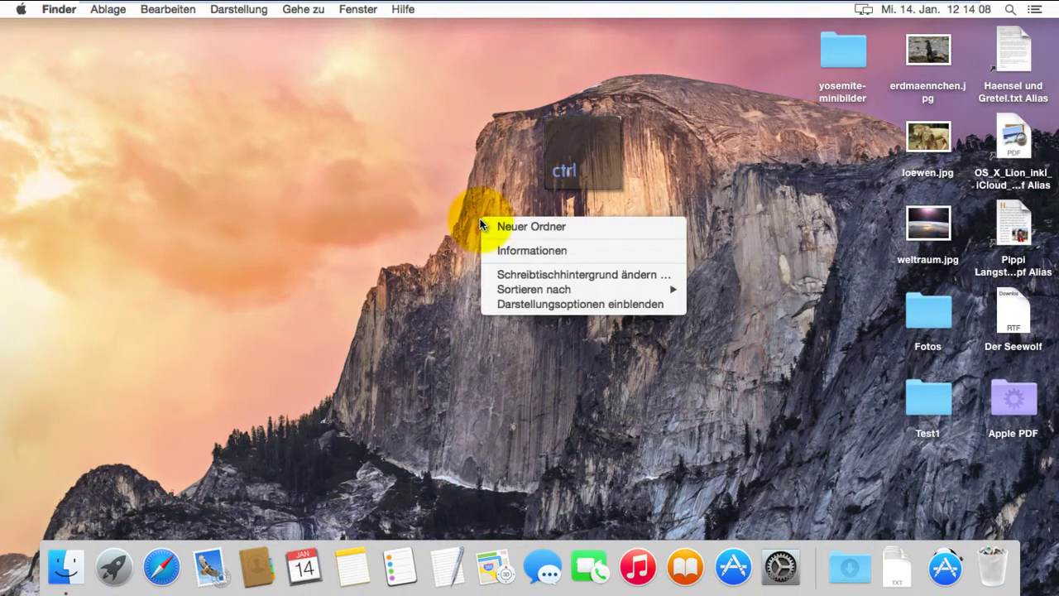
click(629, 305)
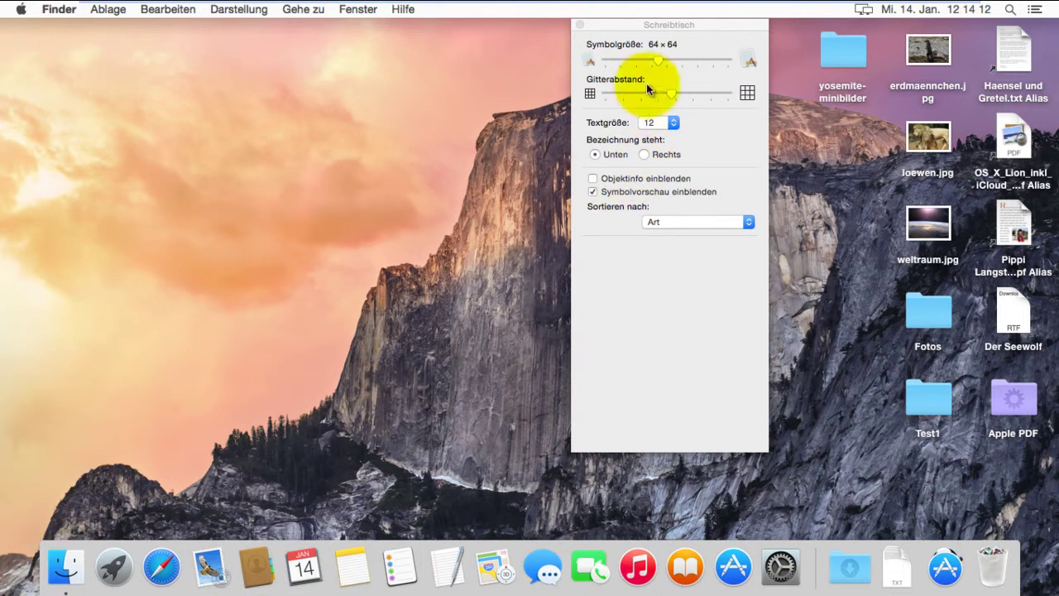
drag(660, 62, 698, 58)
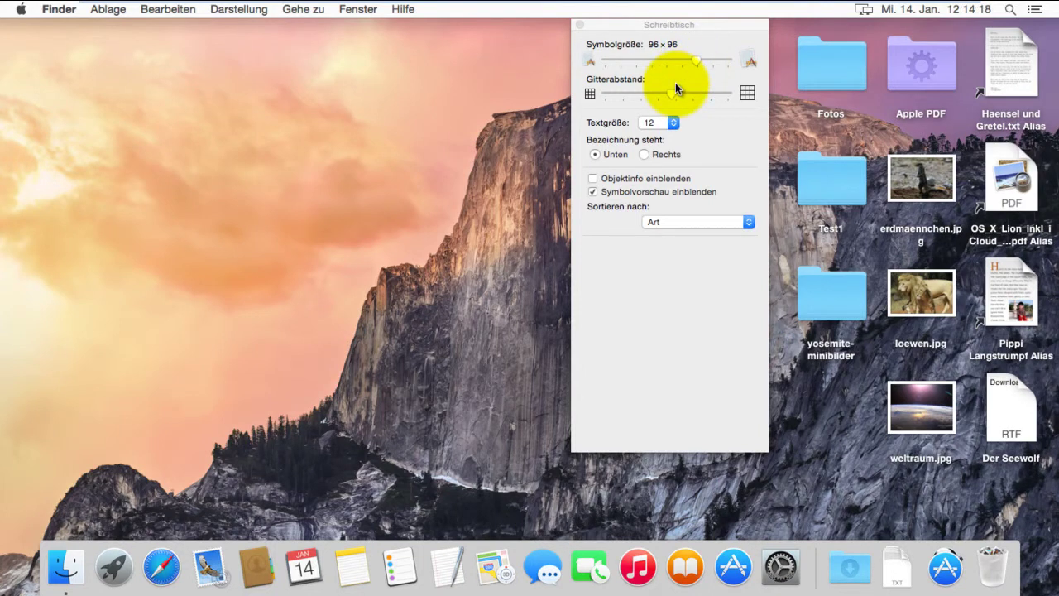
drag(678, 24, 586, 29)
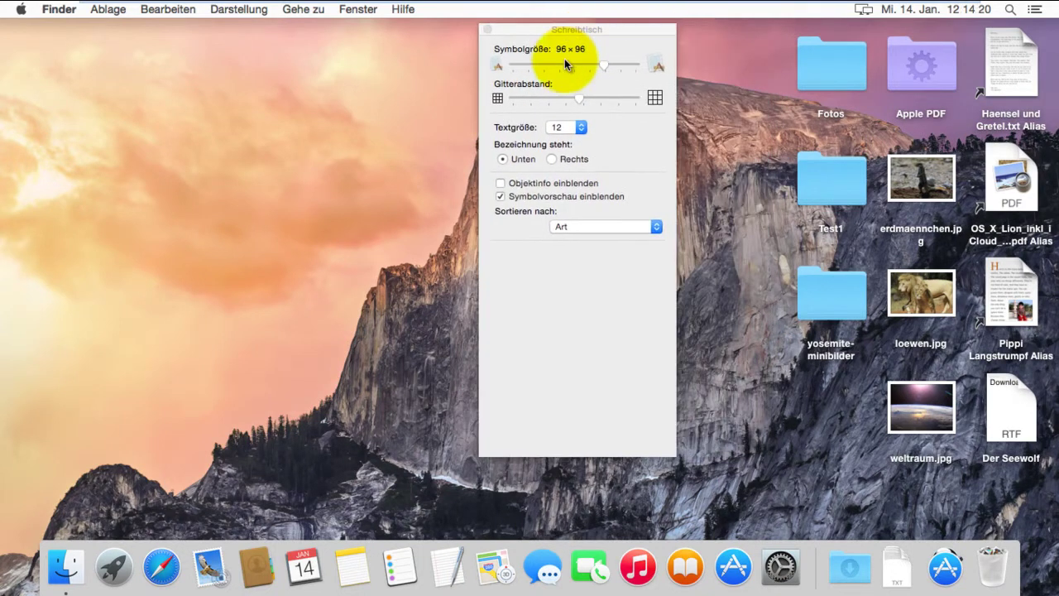
drag(579, 101, 623, 100)
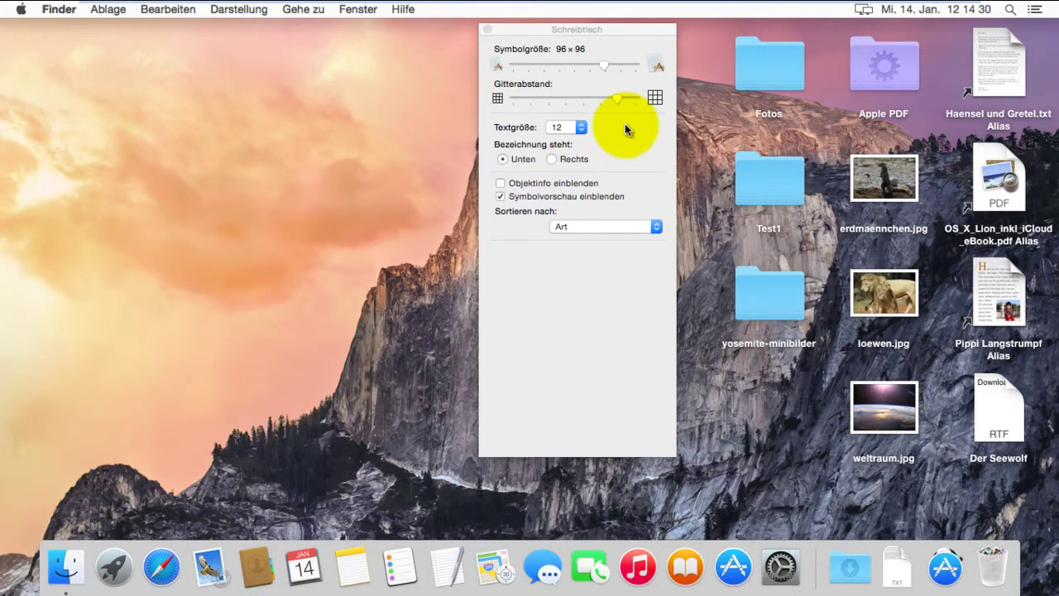
Step: Set the desktop icons' text size to 15 and place their labels at Rechts, moving the options window clear of the icons
click(582, 132)
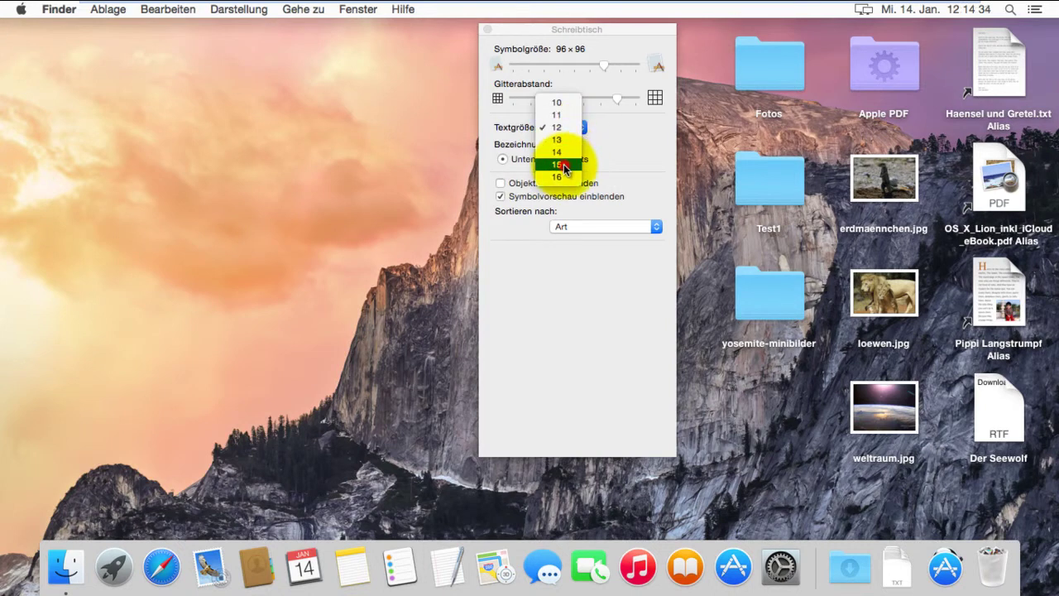
click(563, 166)
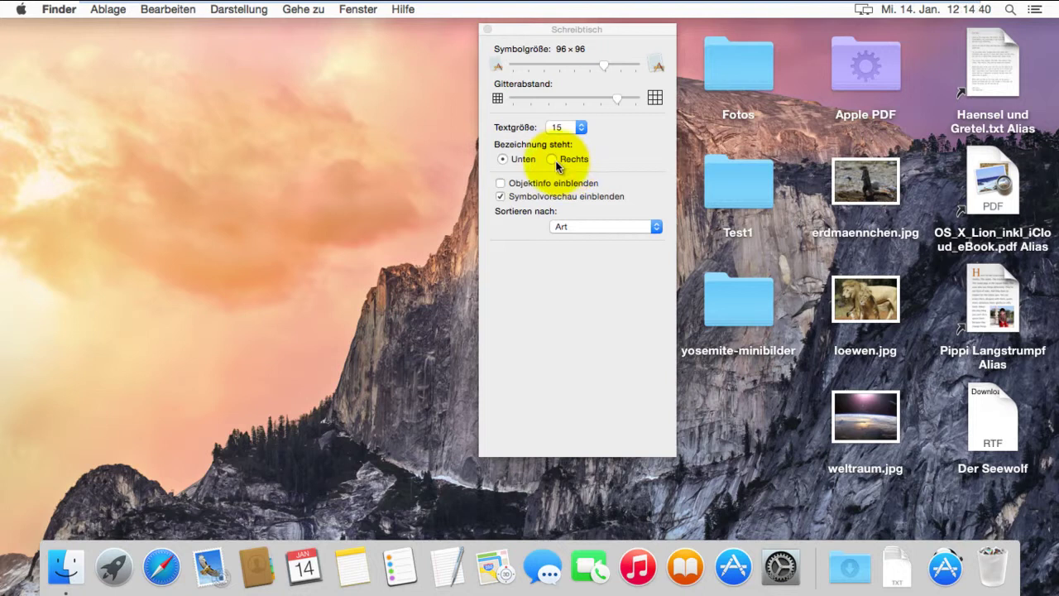
click(554, 161)
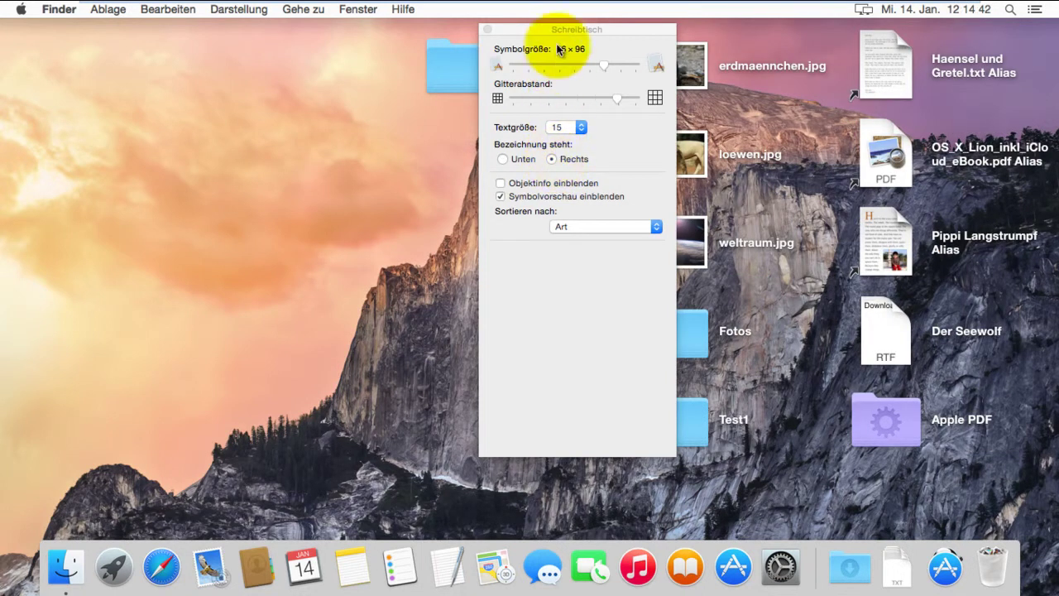
drag(561, 30, 183, 58)
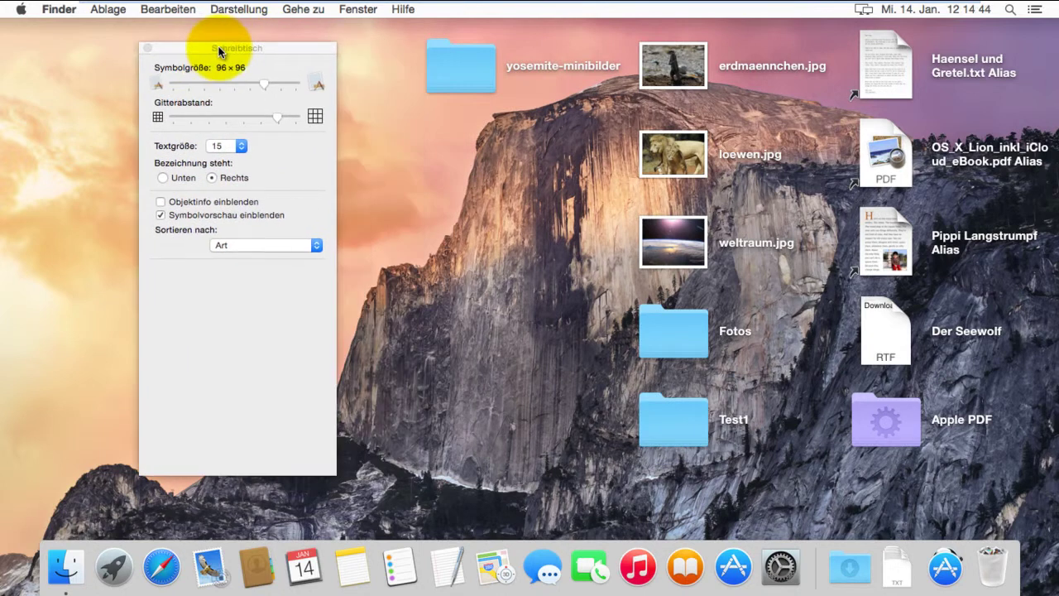
Step: Enable Objektinfo einblenden for the desktop icons
click(162, 203)
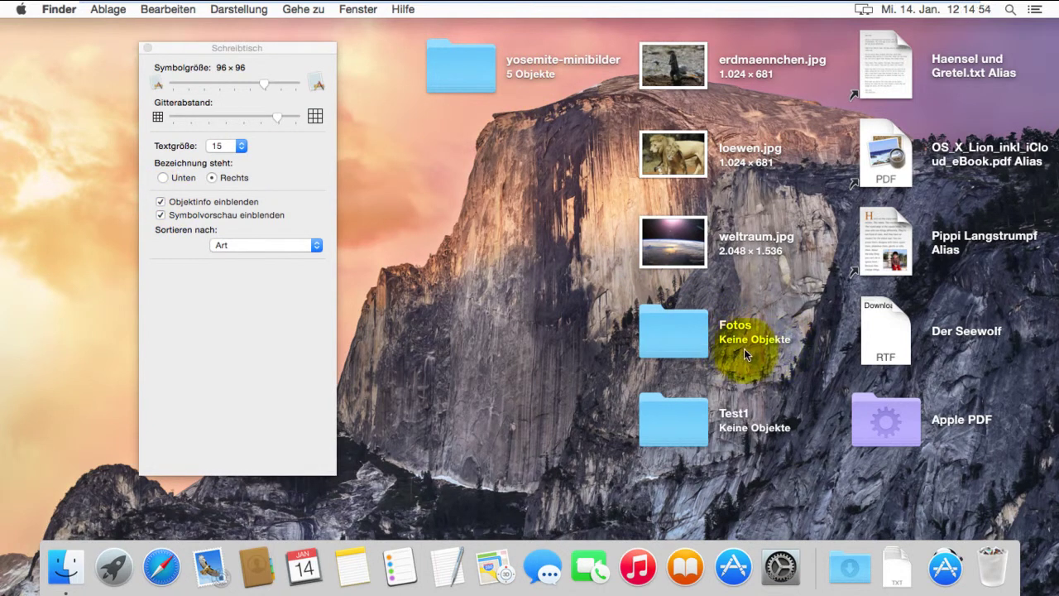
click(779, 439)
click(561, 371)
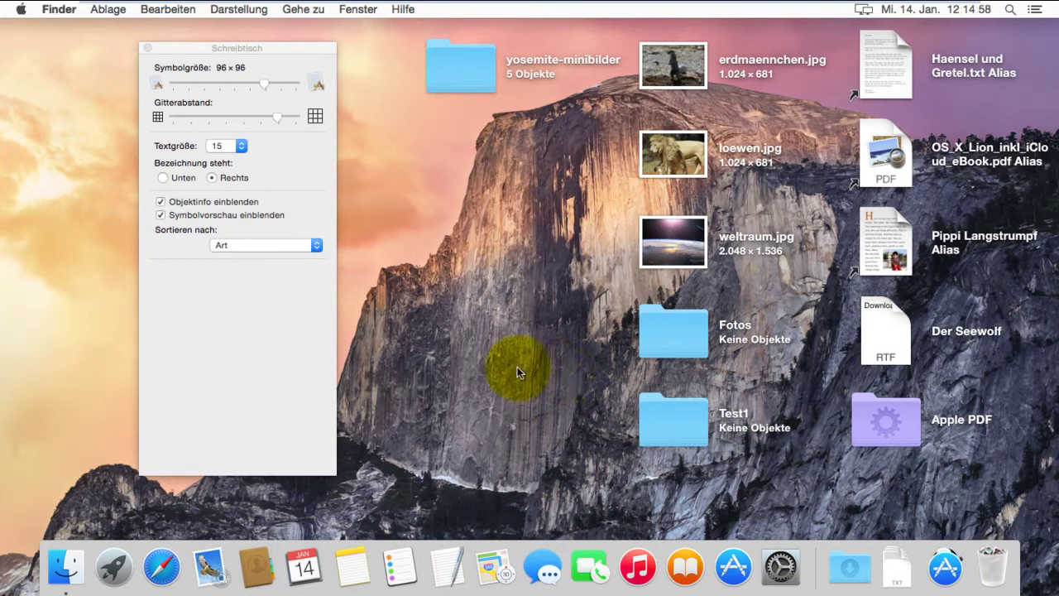
Step: Disable Symbolvorschau einblenden for the desktop icons and set their sorting to Name
click(161, 215)
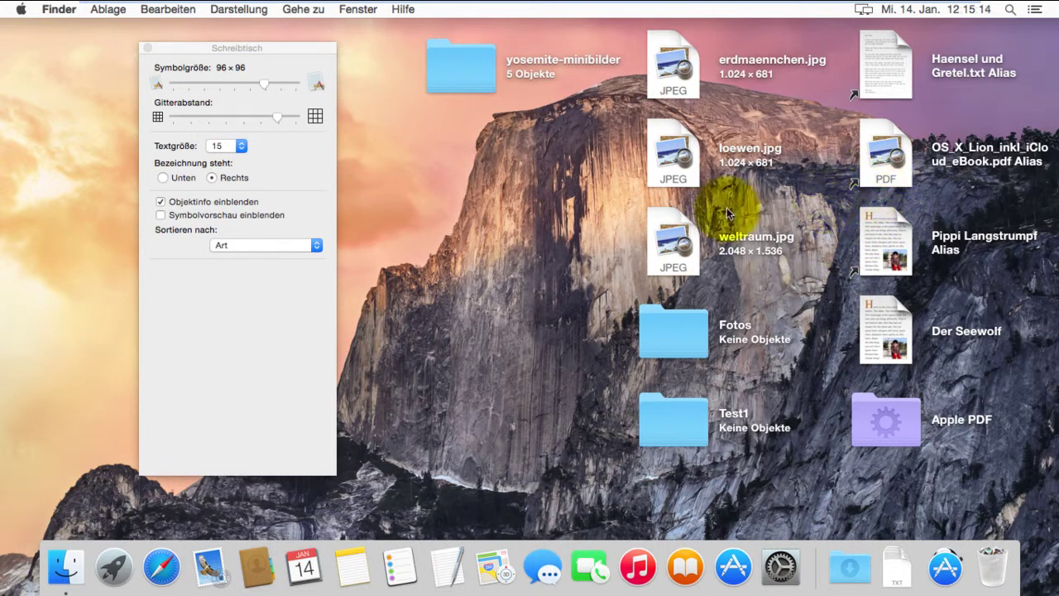
click(317, 246)
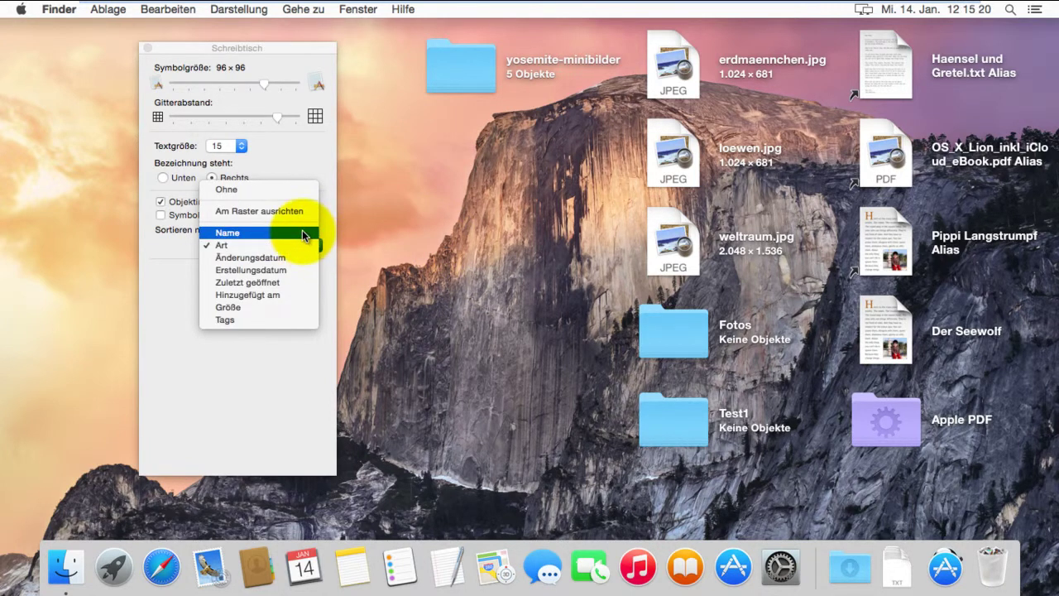
click(302, 232)
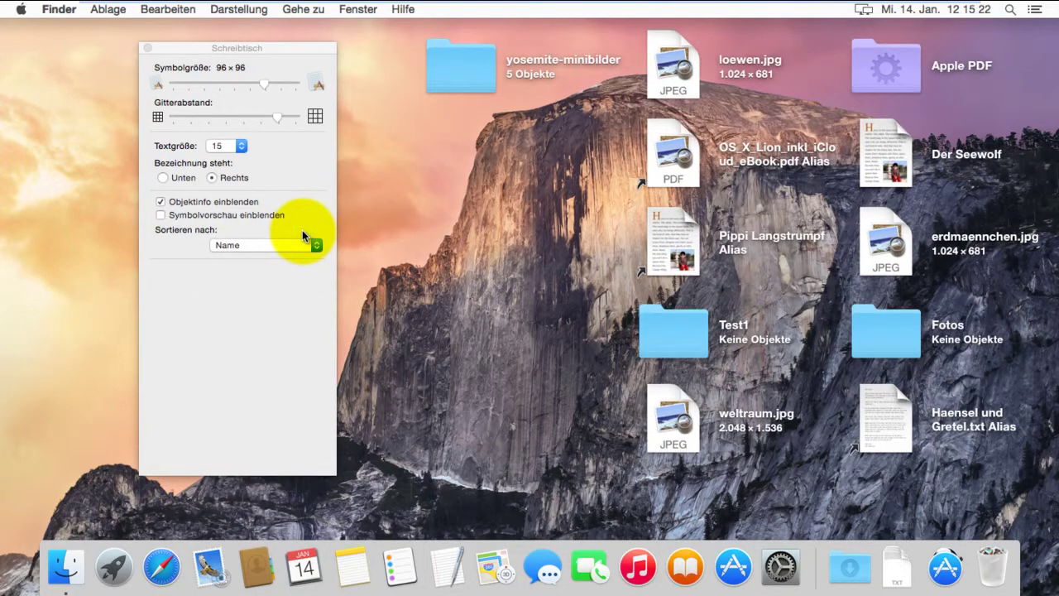